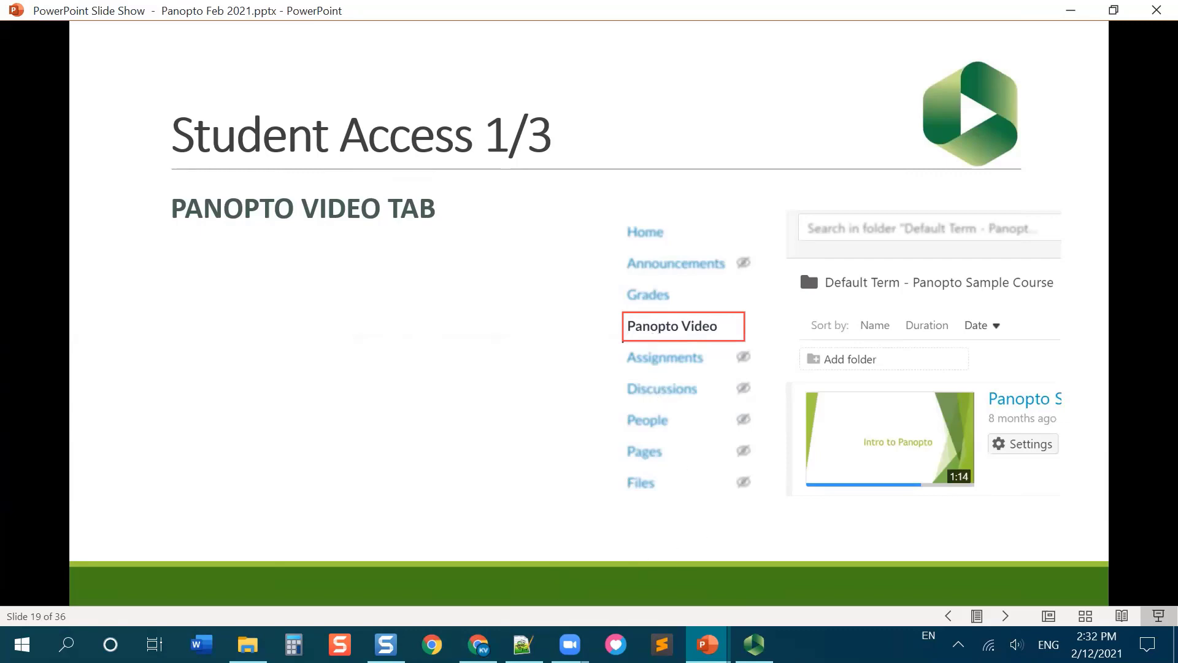
Step: Open the course's Panopto Video page in Canvas and scroll through its lecture recordings
mouse_move(478, 645)
click(482, 580)
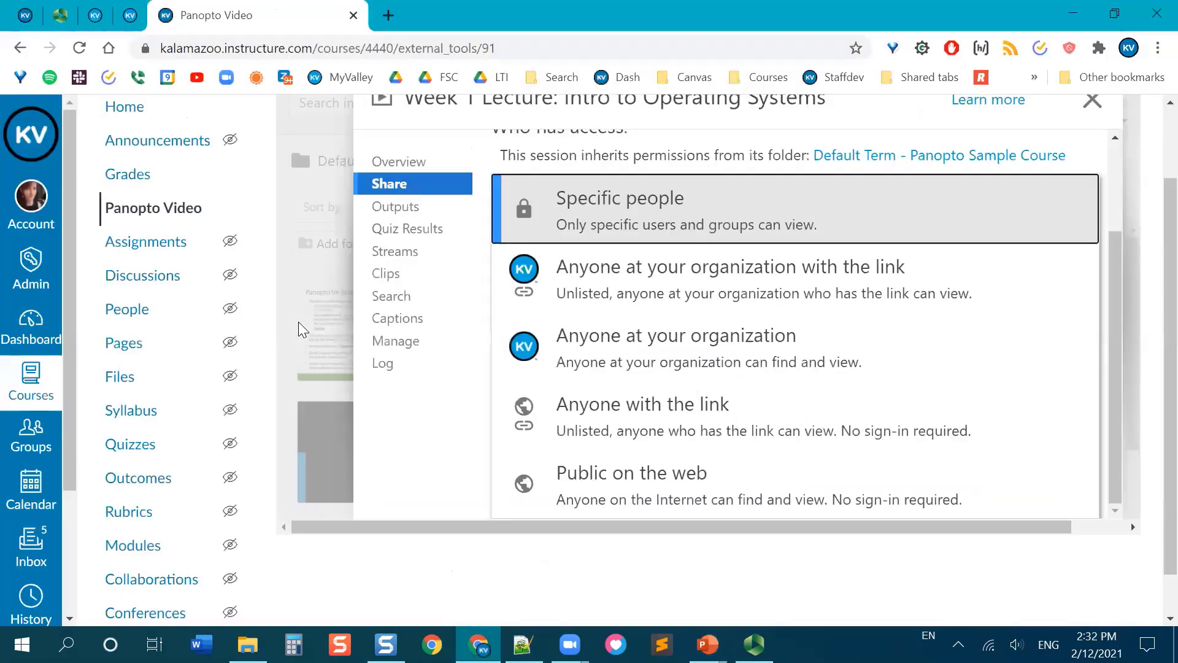
click(125, 312)
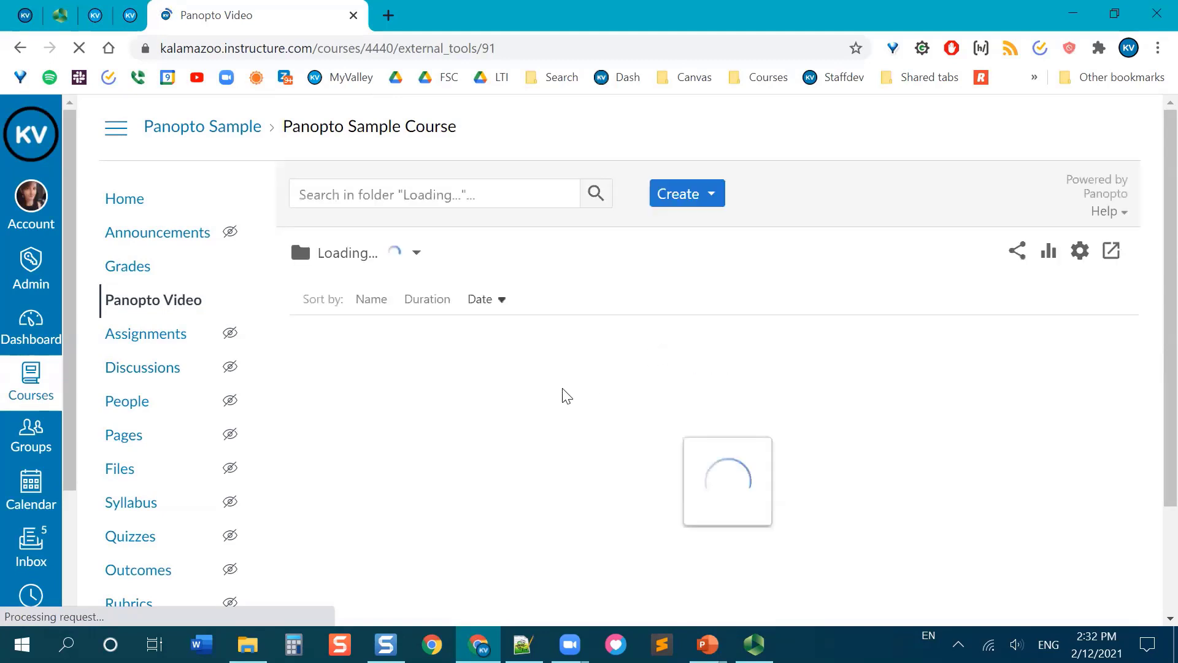
scroll(823, 489, down, 3)
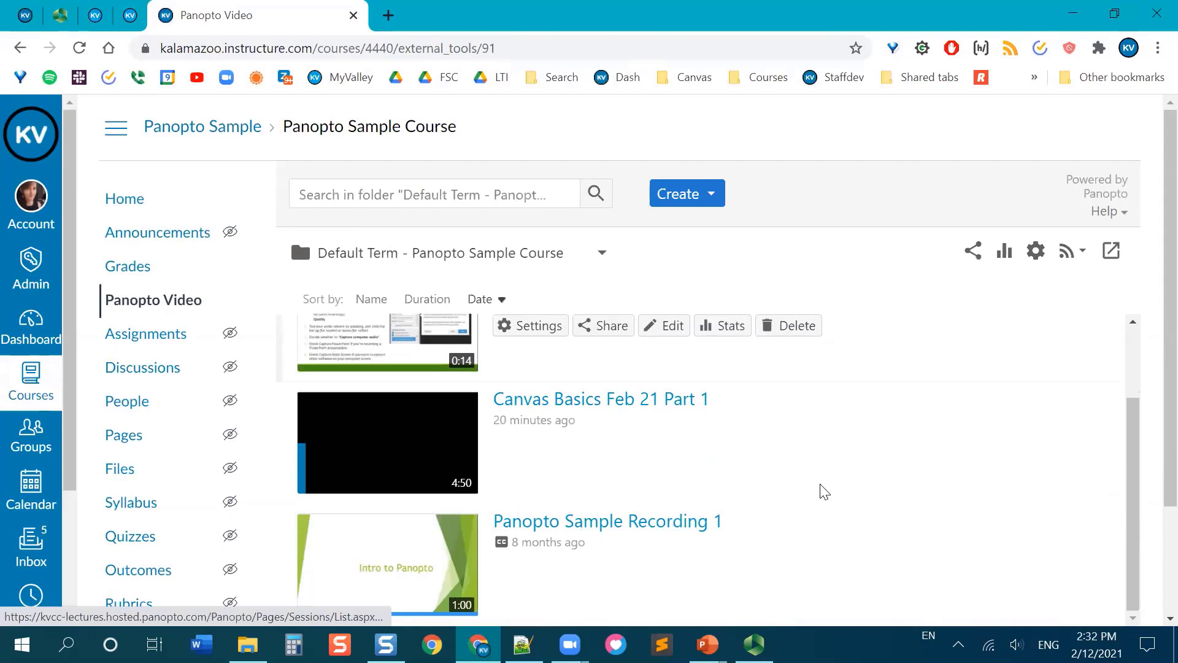
scroll(767, 421, up, 2)
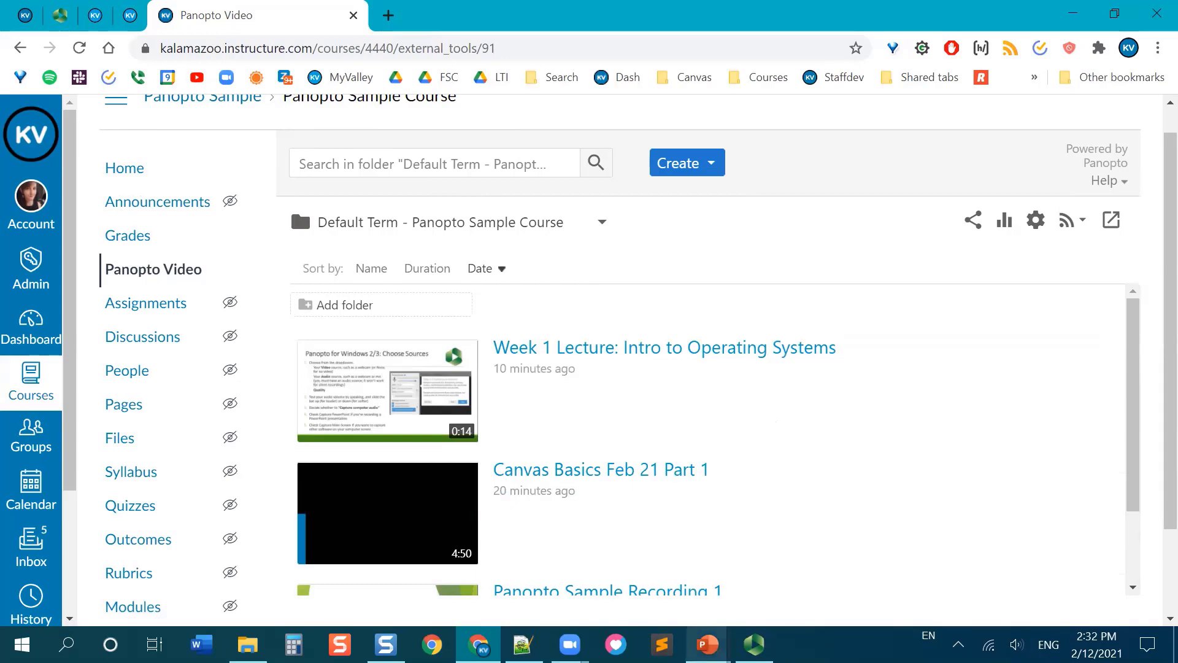
Step: Back in the slide show, reveal the Pros and Cons of the Panopto Video tab
mouse_move(707, 644)
click(611, 565)
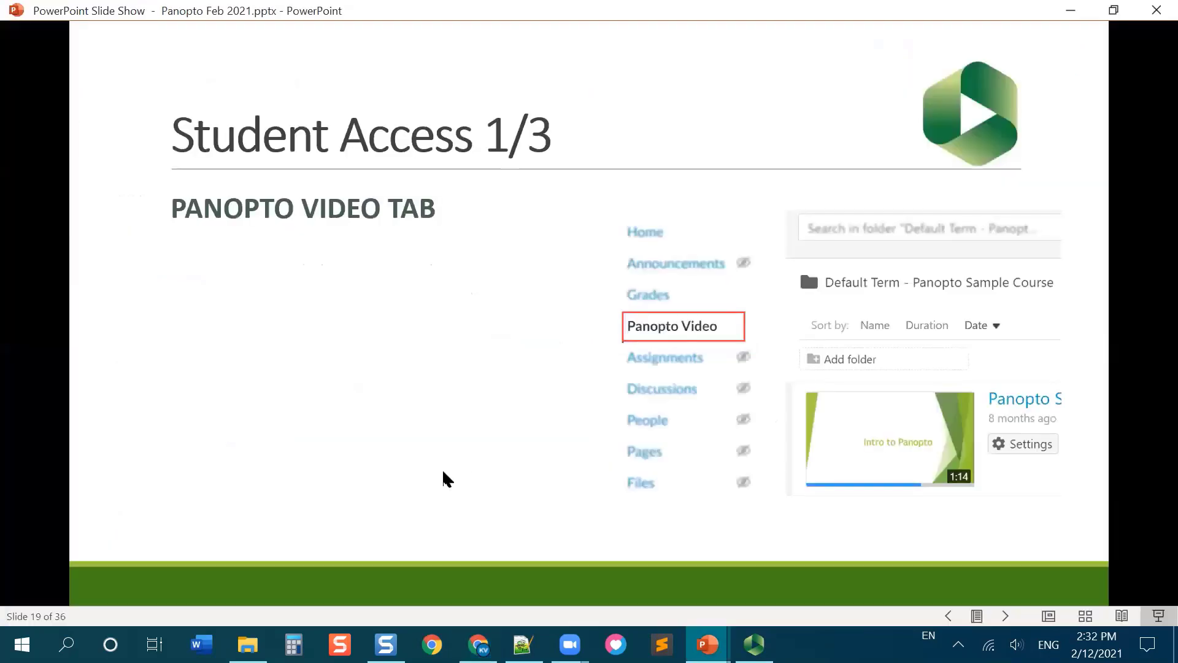
click(525, 361)
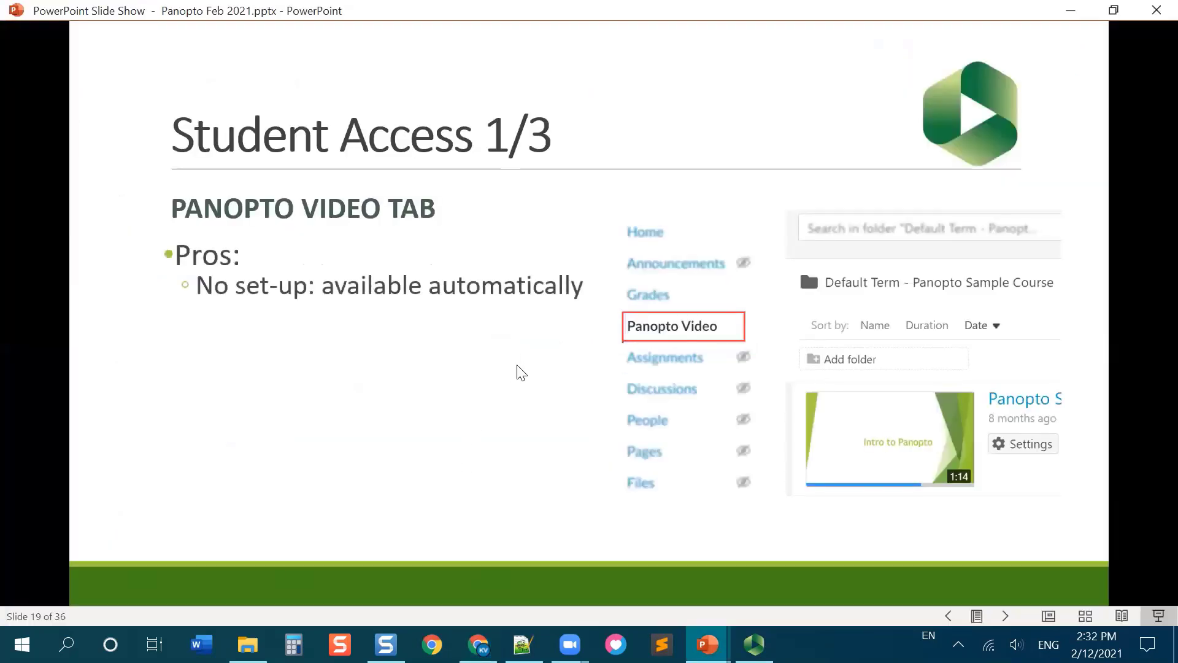
click(521, 373)
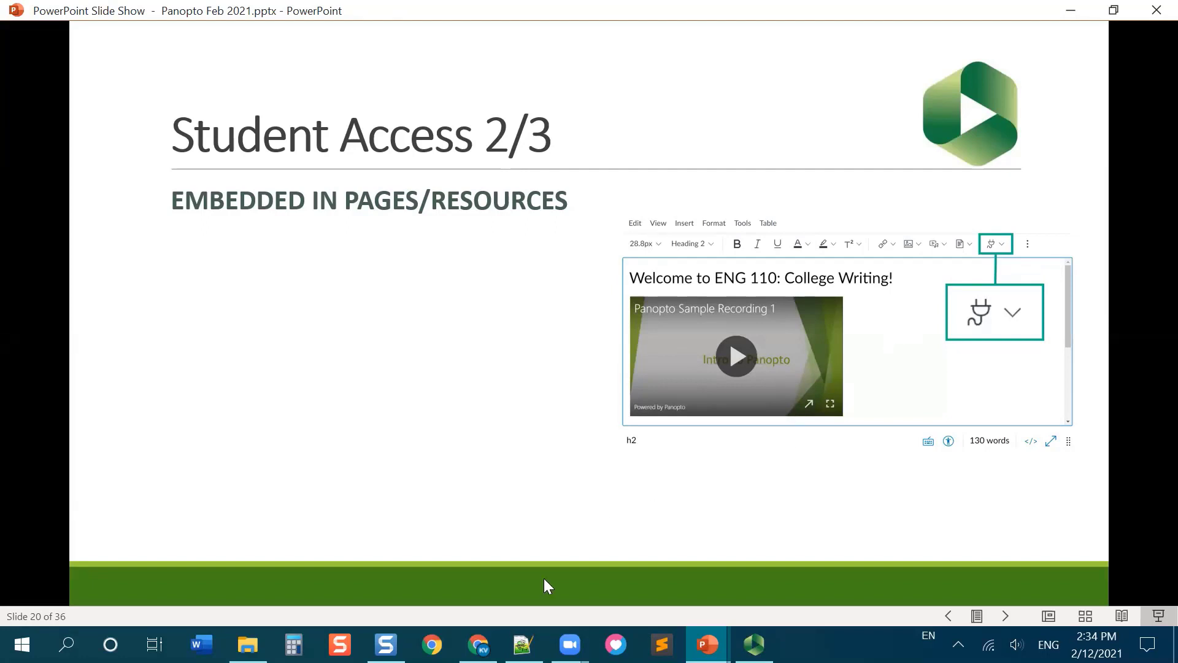
mouse_move(478, 644)
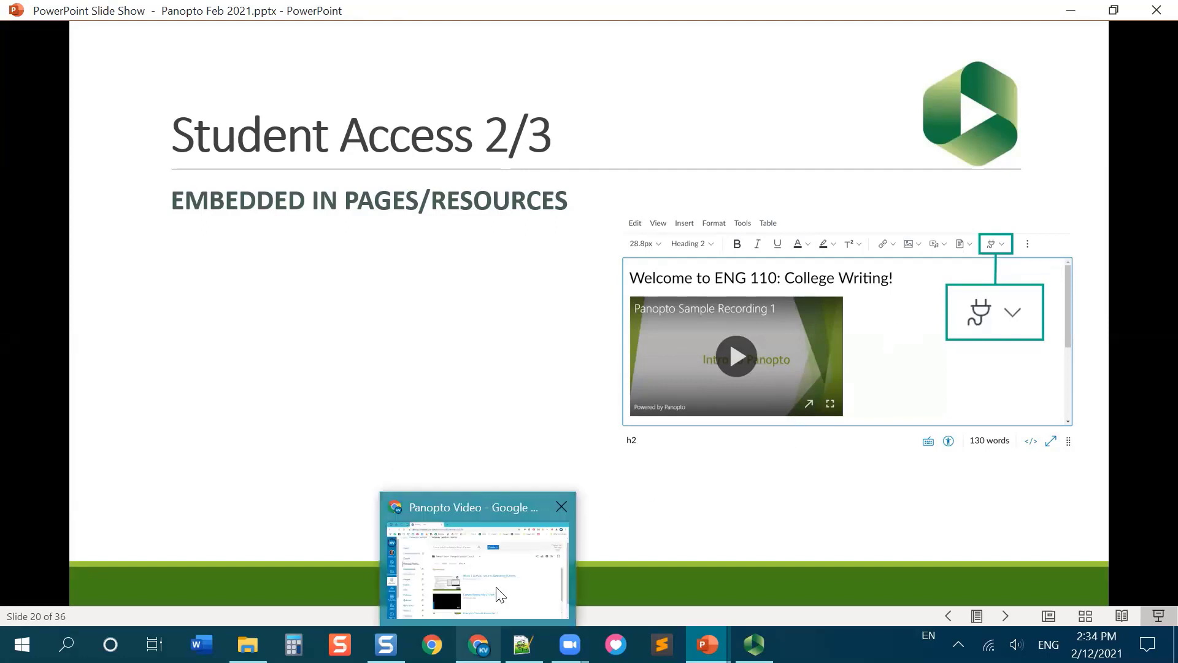
Step: From the course Home page's Module 1 list, open 'Module One Overview (Sample)'
click(495, 593)
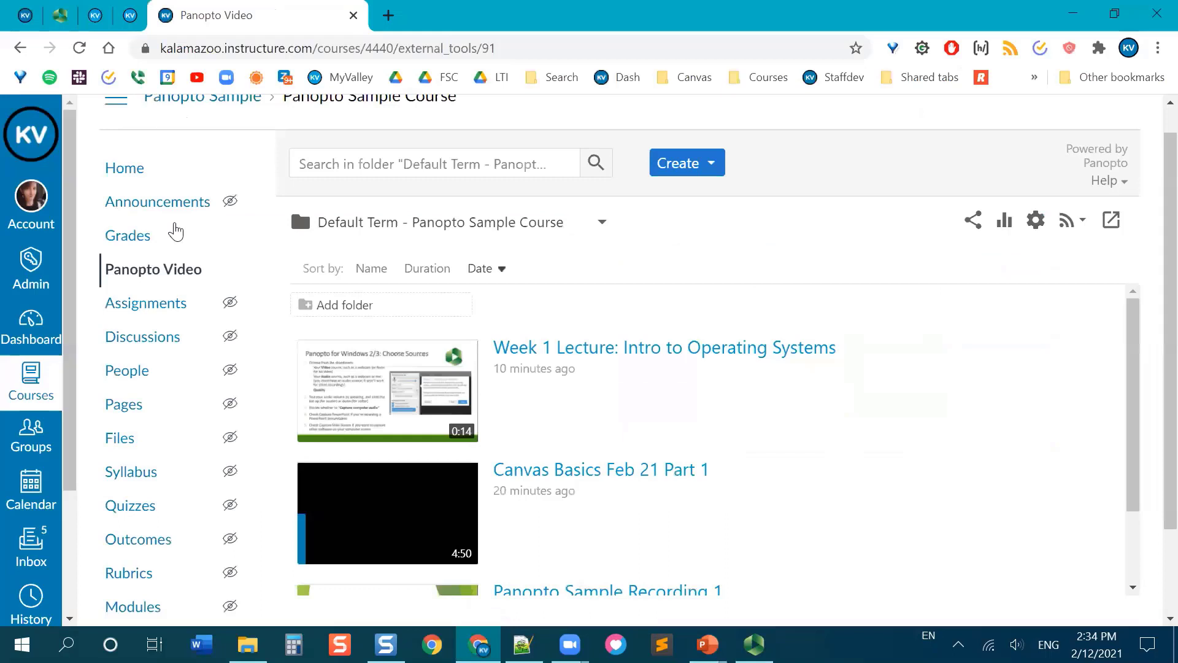
click(137, 168)
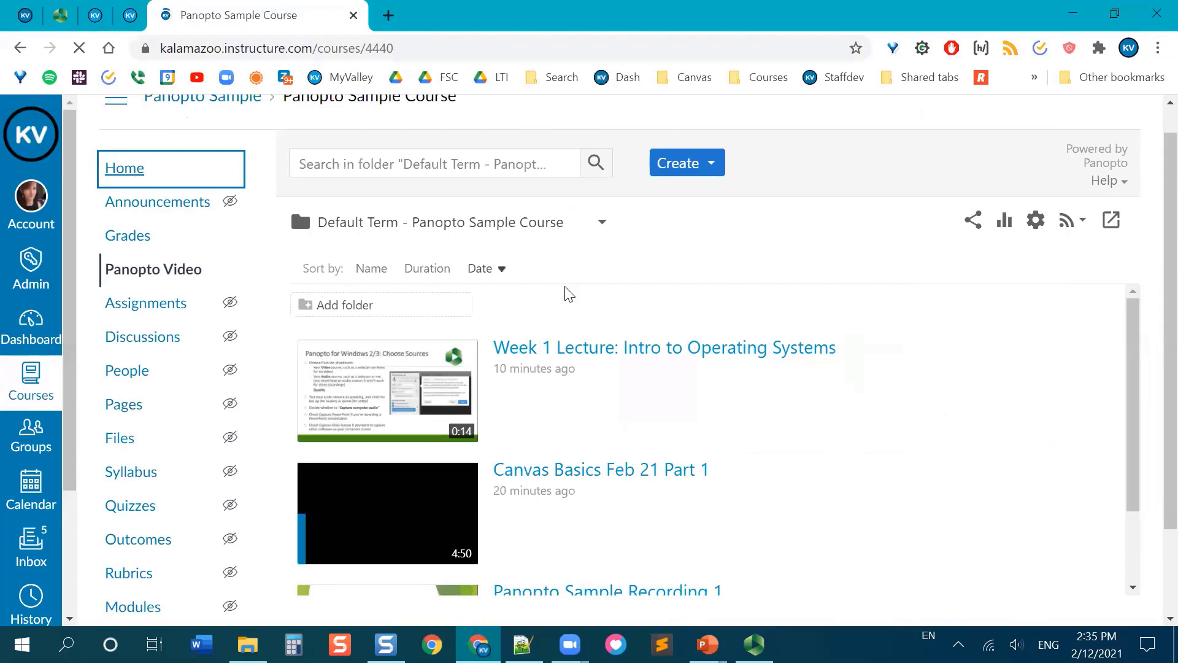
scroll(576, 245, down, 2)
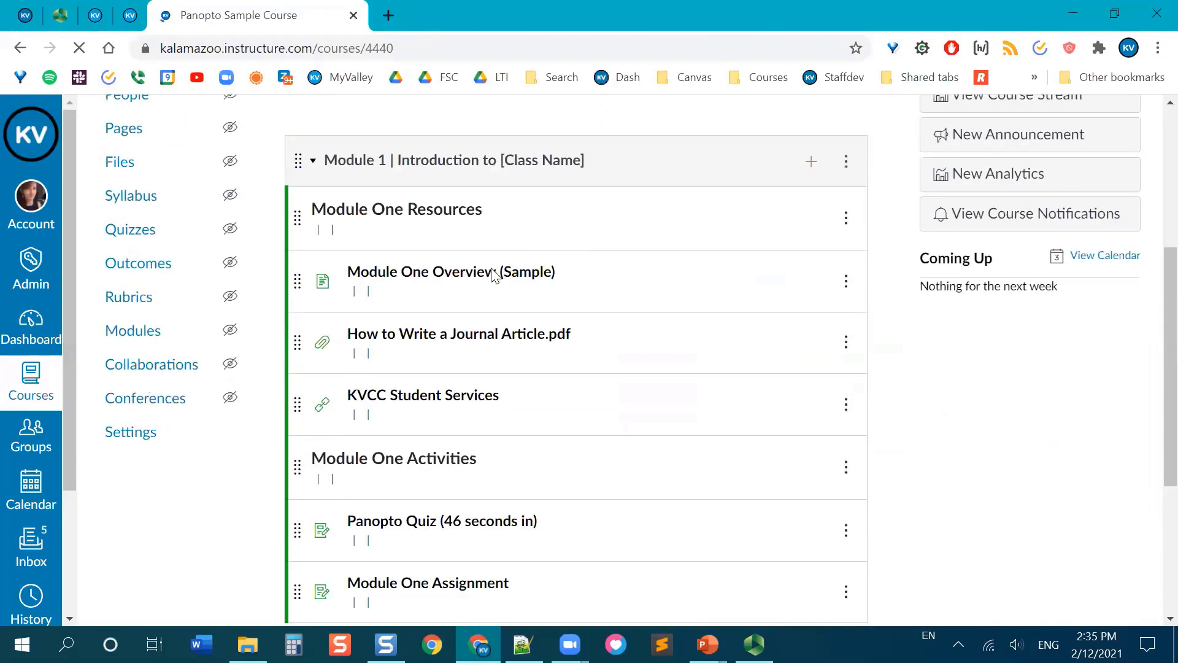
click(409, 251)
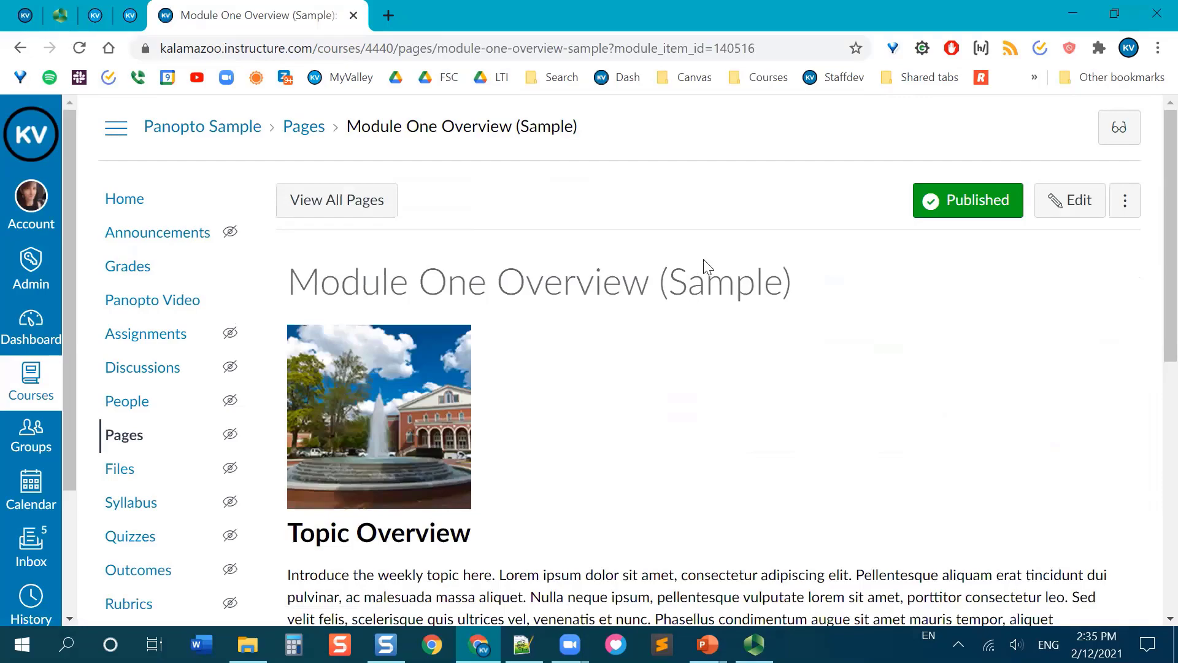
Step: Edit the page at 125% zoom, search the editor apps for 'panopto' and open Panopto Video
click(1068, 215)
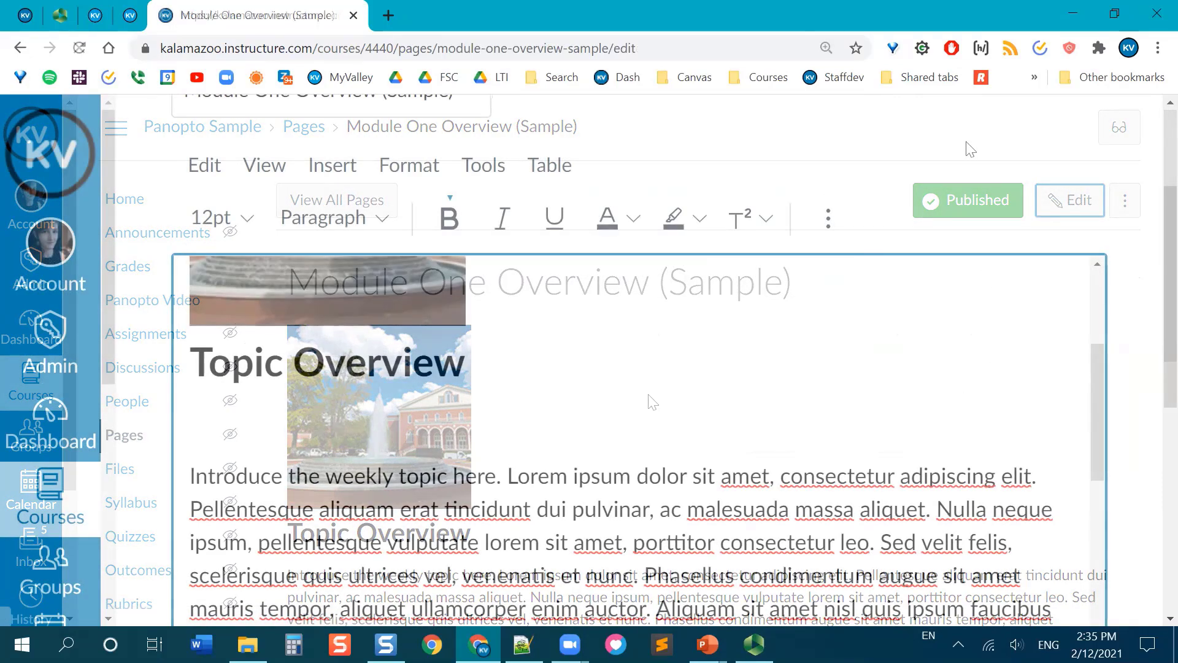
key(ctrl+plus)
key(ctrl+plus)
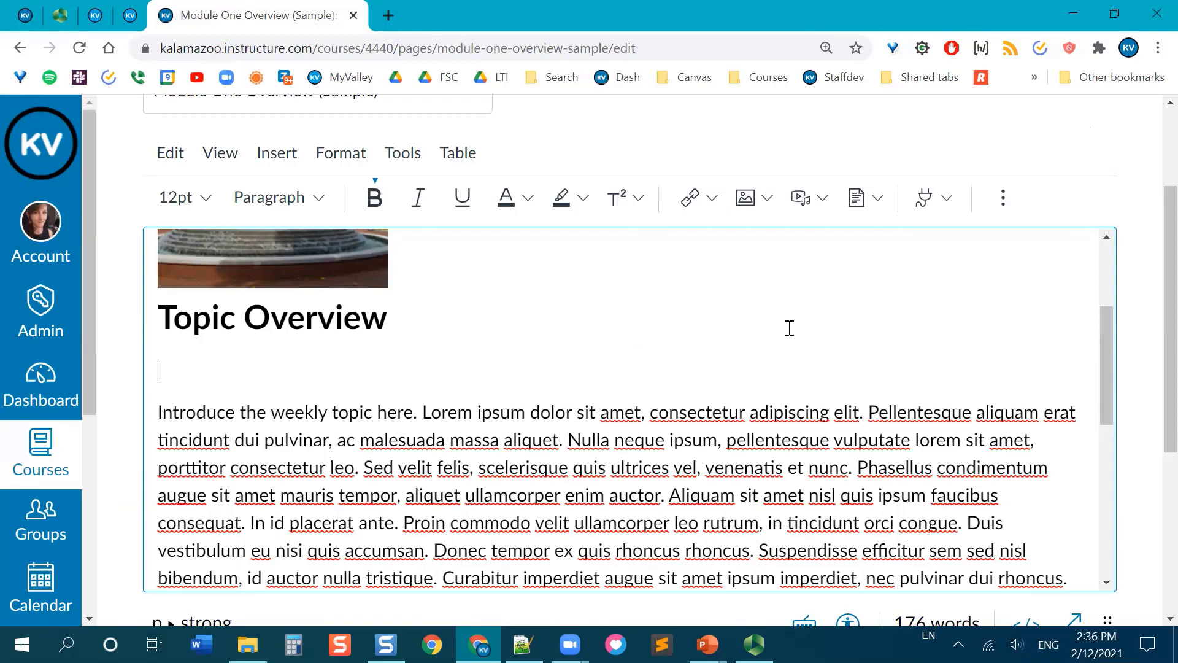
click(925, 208)
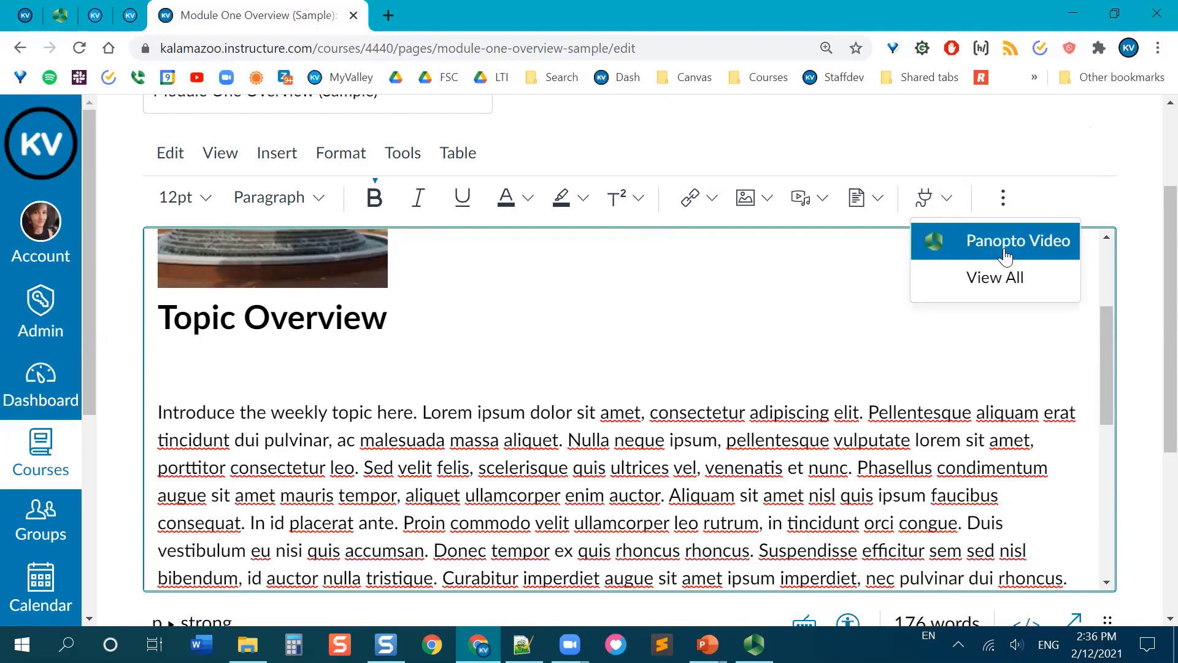
click(982, 289)
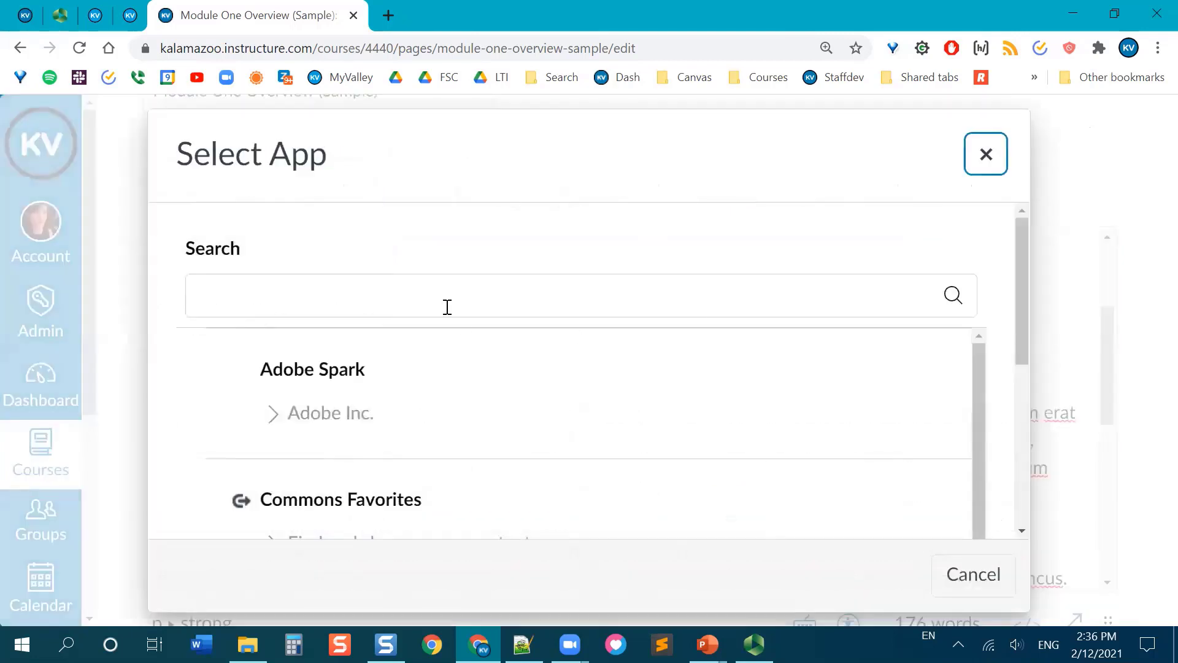
click(409, 287)
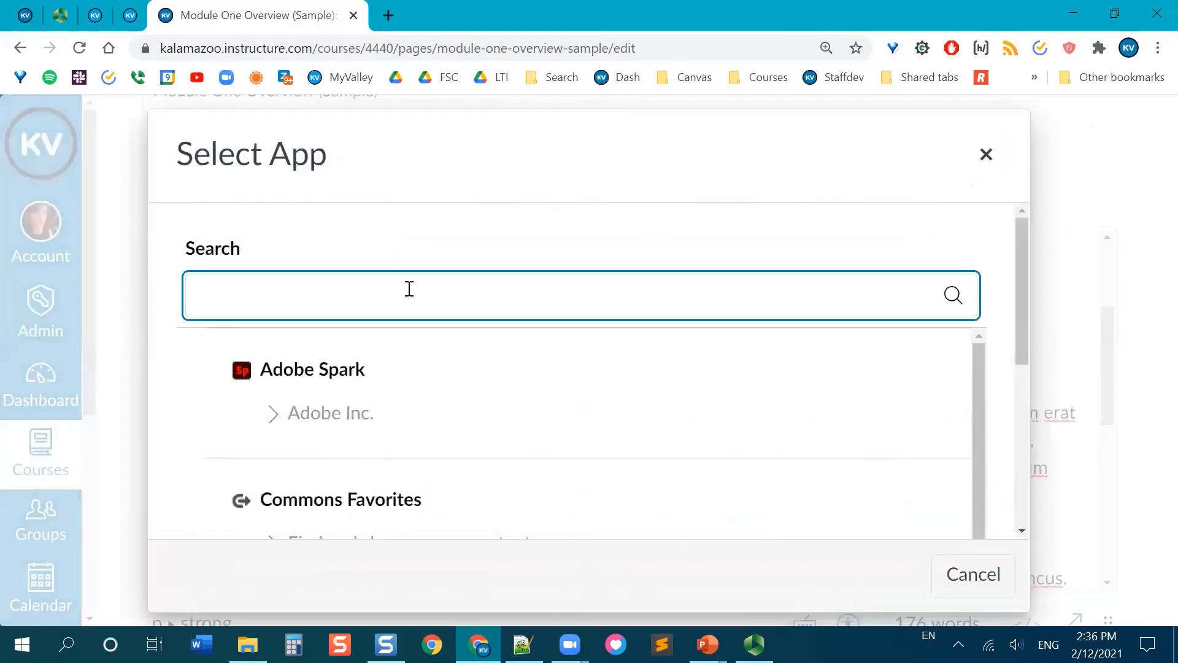
text(panopto)
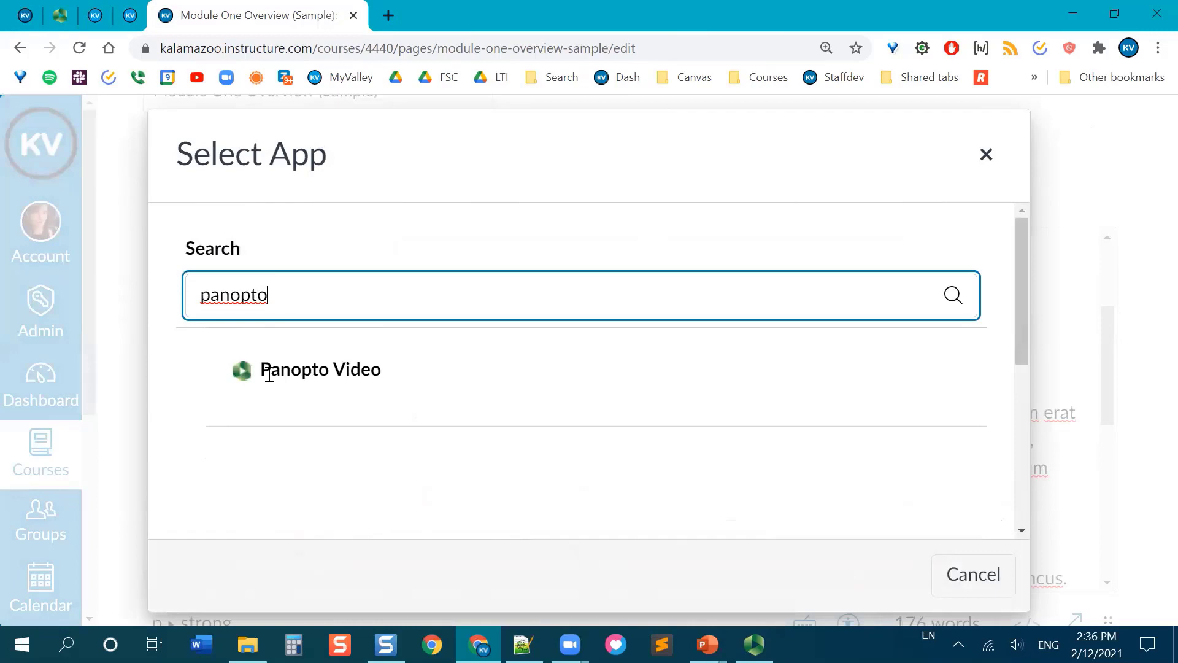
click(285, 372)
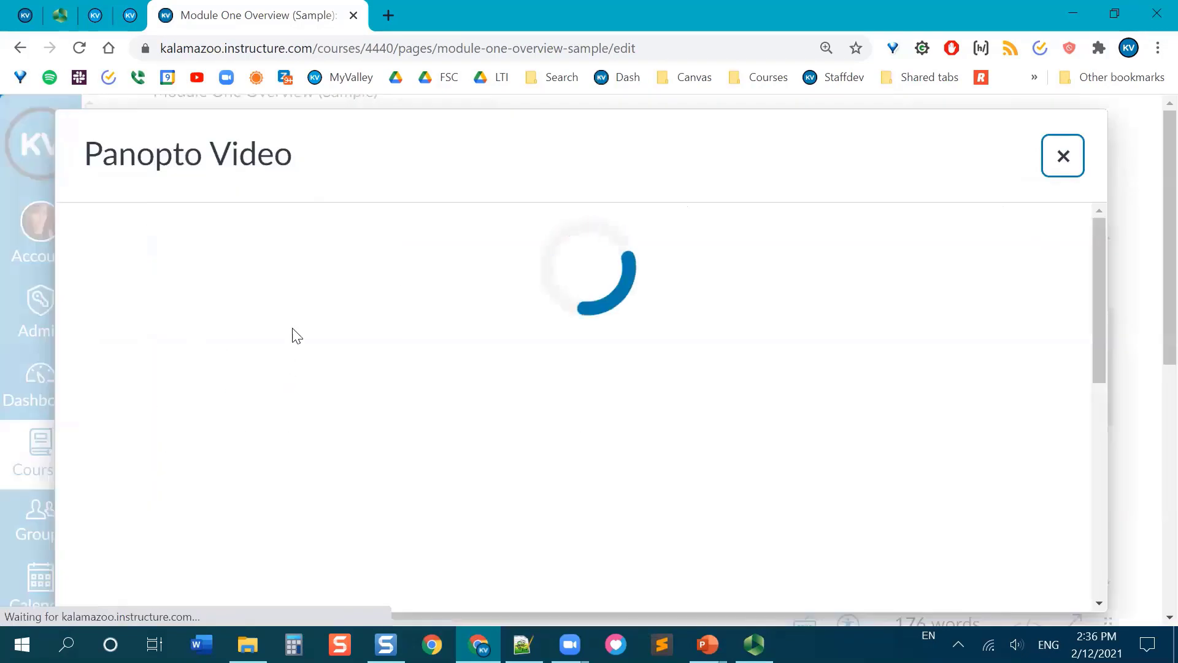
Step: Reset zoom to 100% and select Week 1 Lecture from Default Term - Panopto Sample Course
click(827, 49)
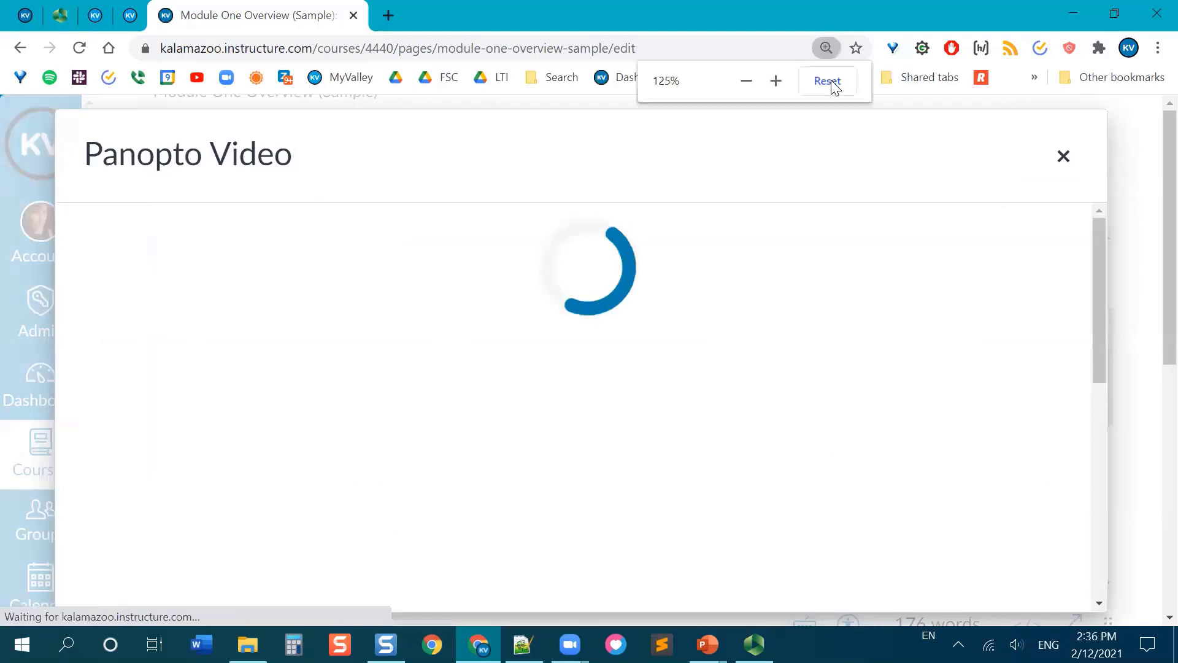
click(828, 82)
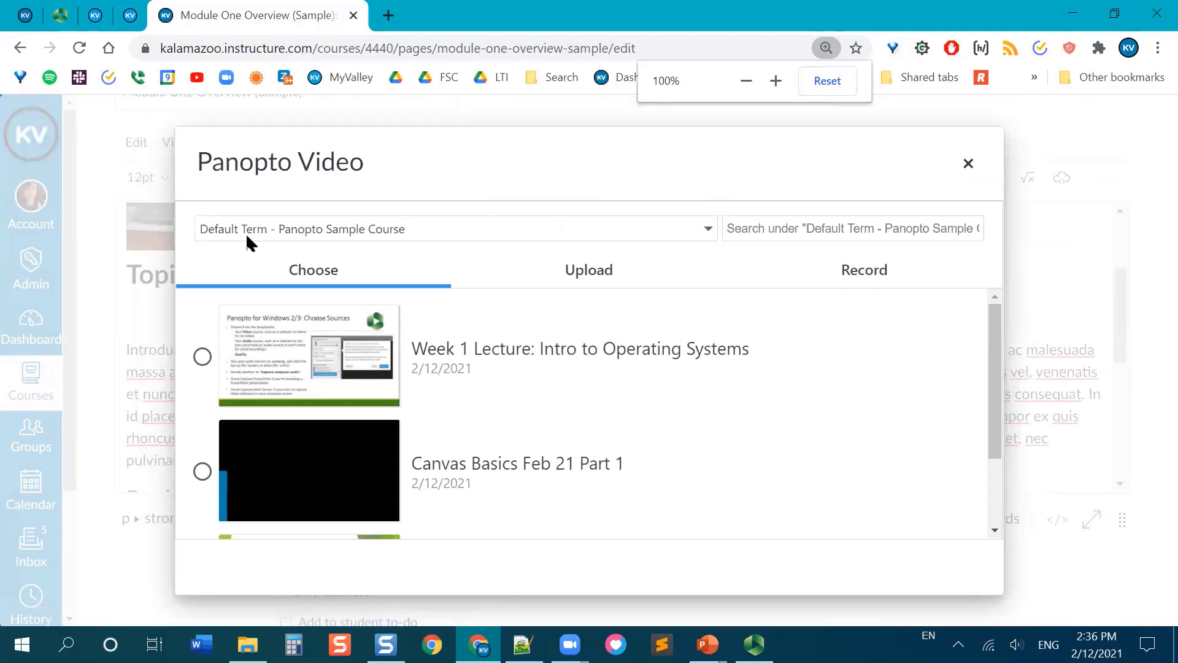
click(344, 229)
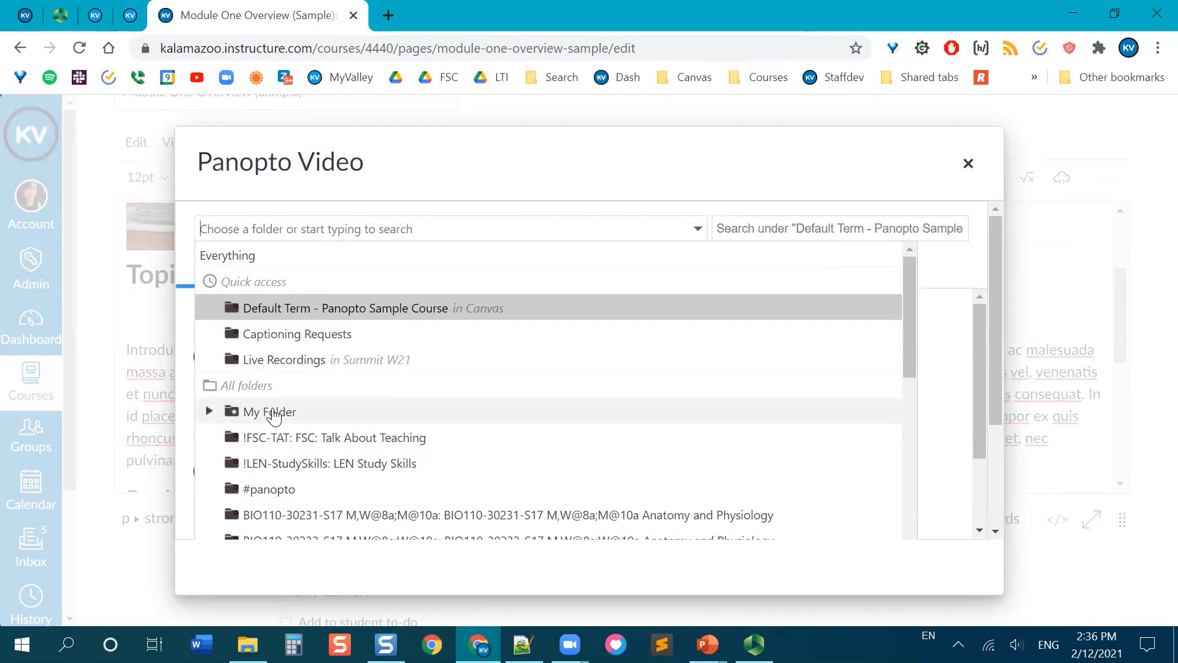
click(521, 176)
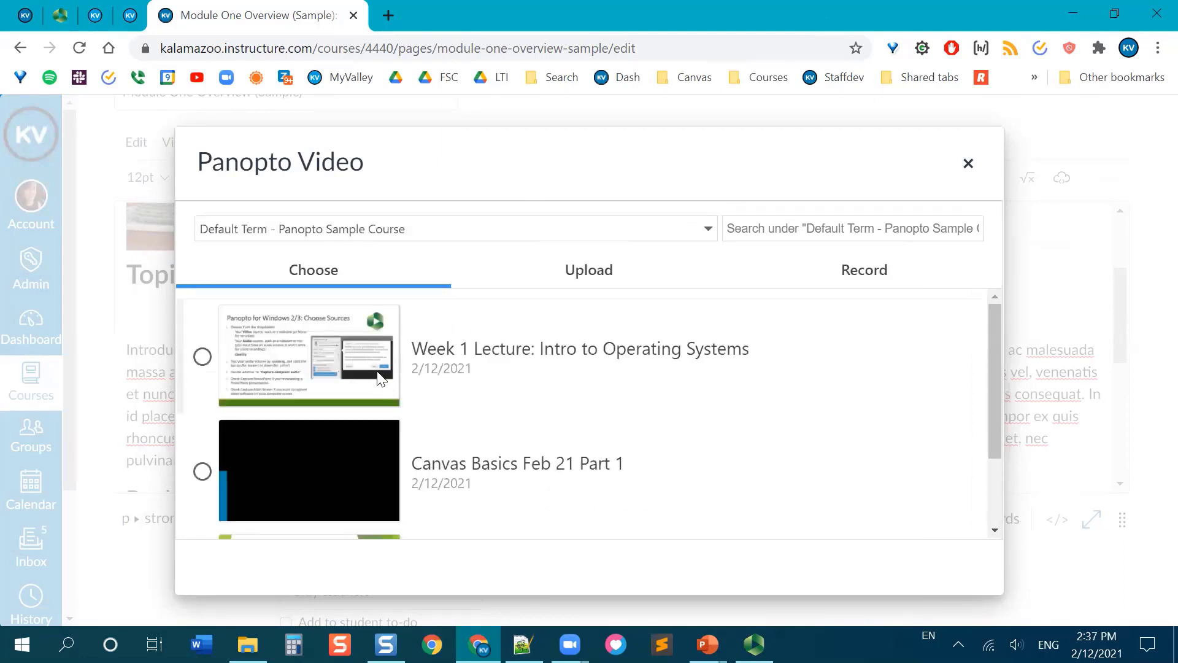
click(202, 357)
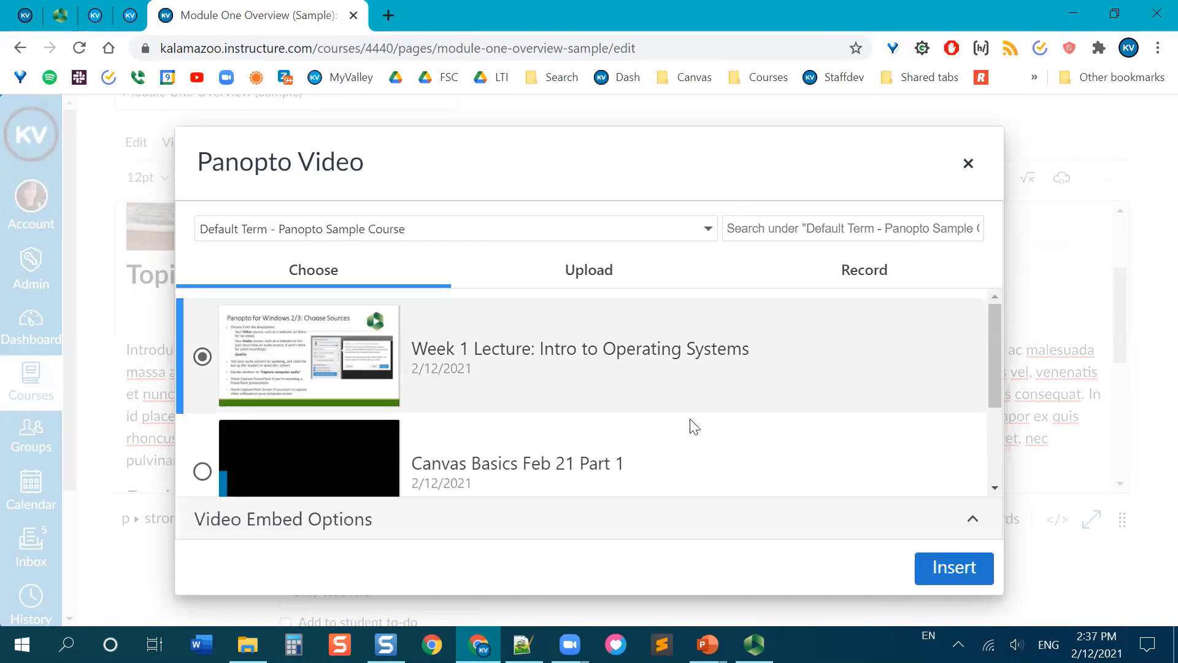
scroll(798, 388, down, 3)
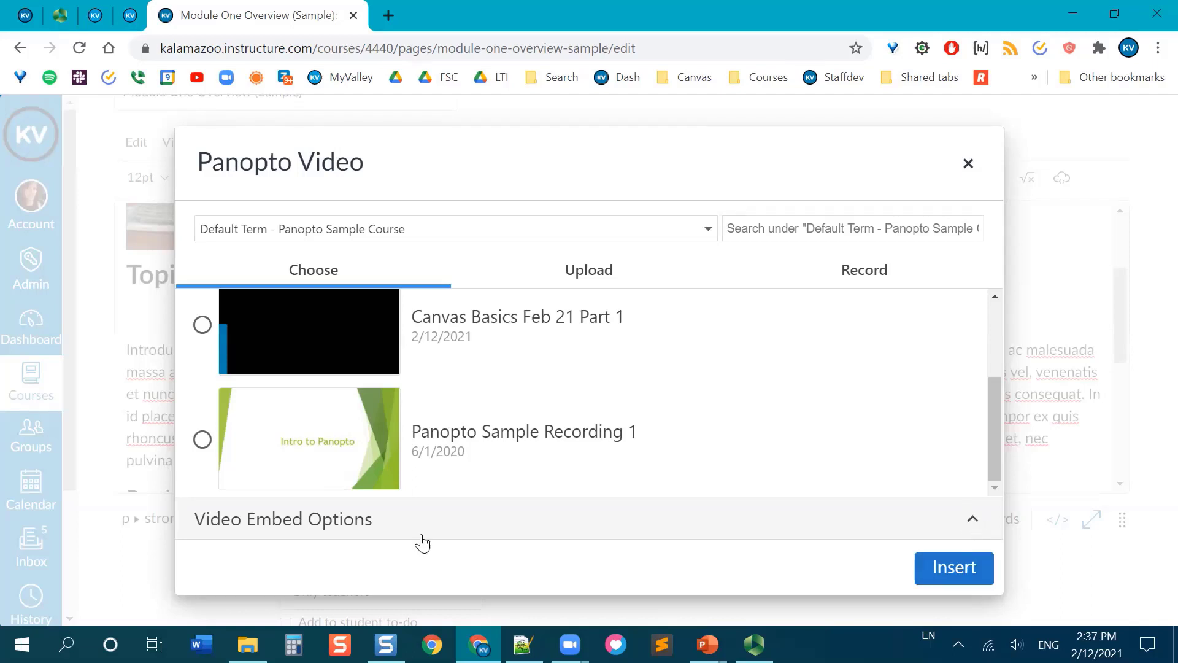
Step: Check the embed options' Start At value of 0, then insert the Week 1 lecture video
click(972, 518)
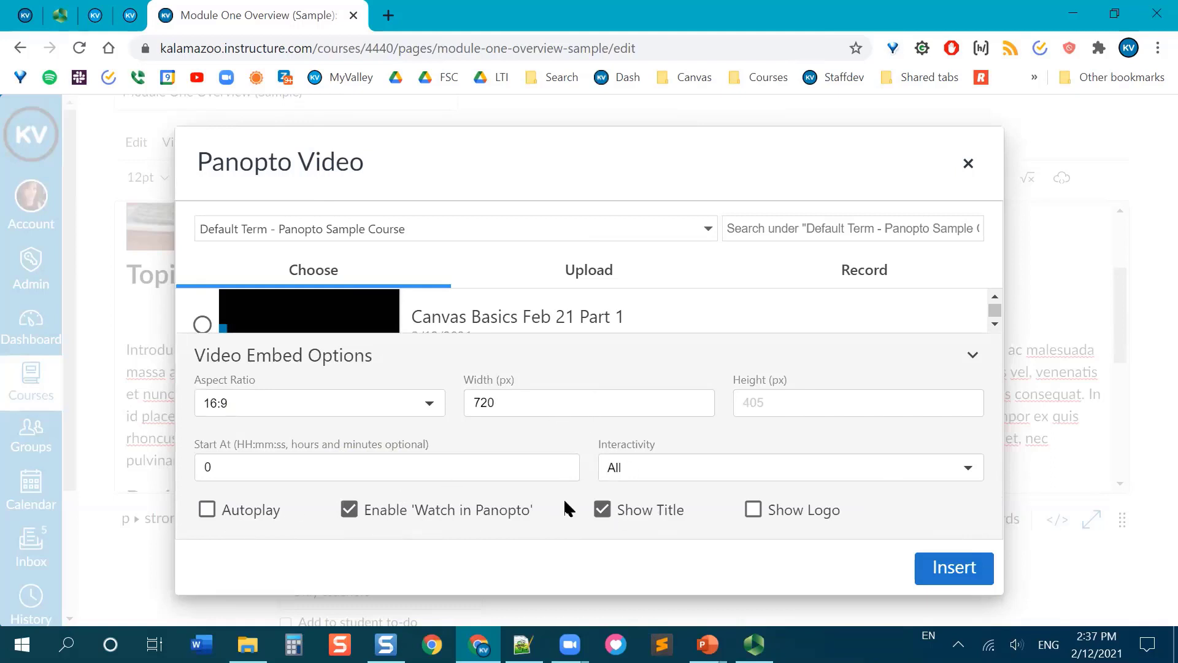
click(208, 468)
double_click(207, 468)
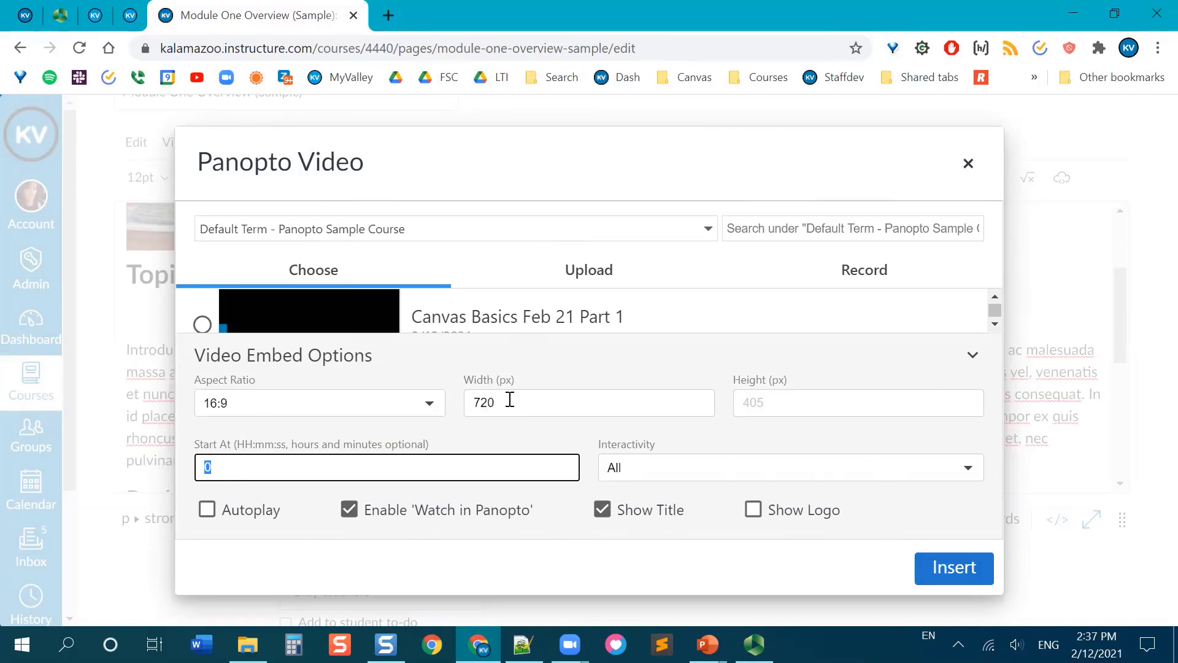
click(973, 362)
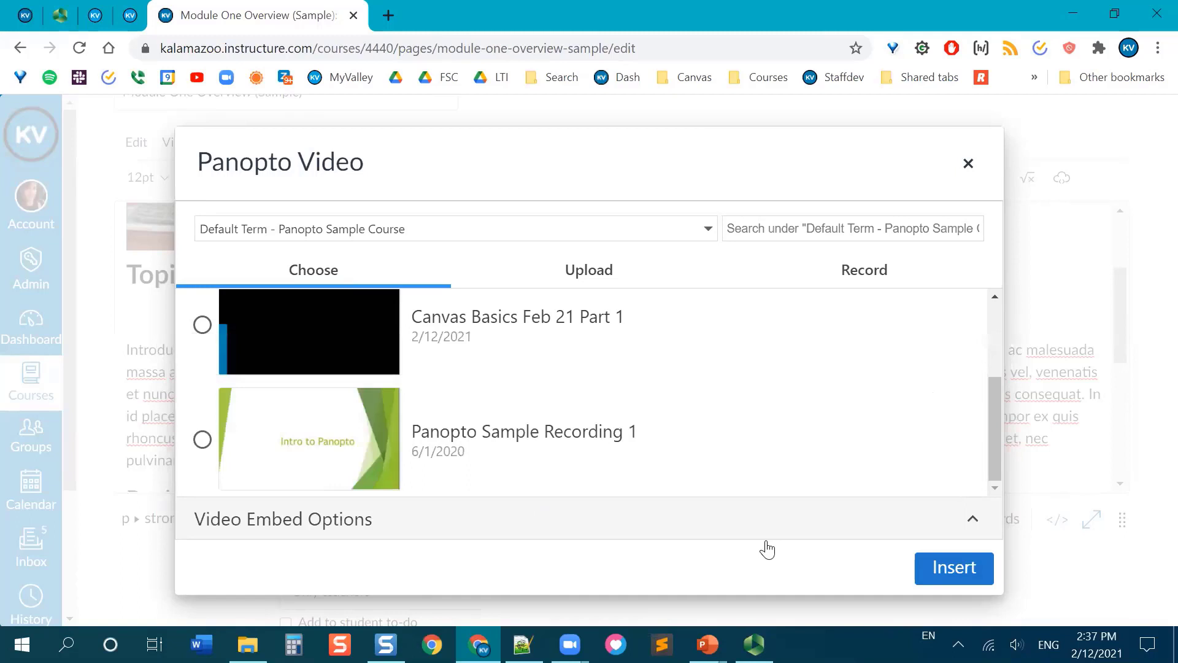
click(954, 567)
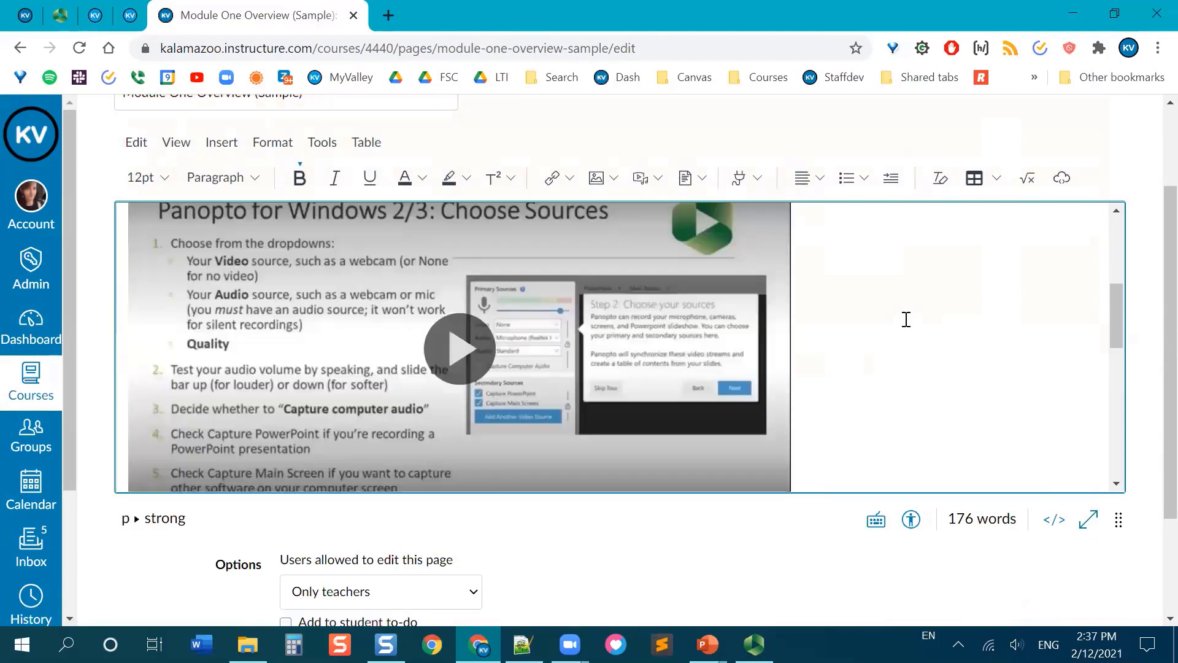
Step: Scroll below the Rich Content Editor and save the Module One Overview page
scroll(906, 319, down, 2)
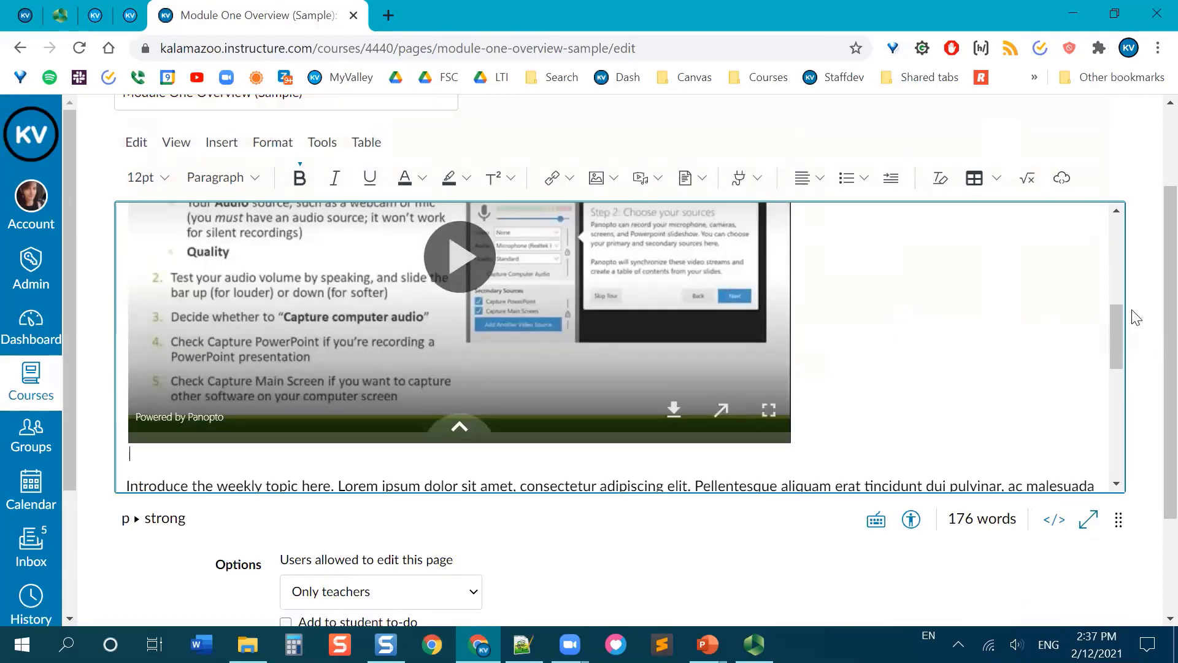
scroll(1131, 321, down, 2)
click(1131, 568)
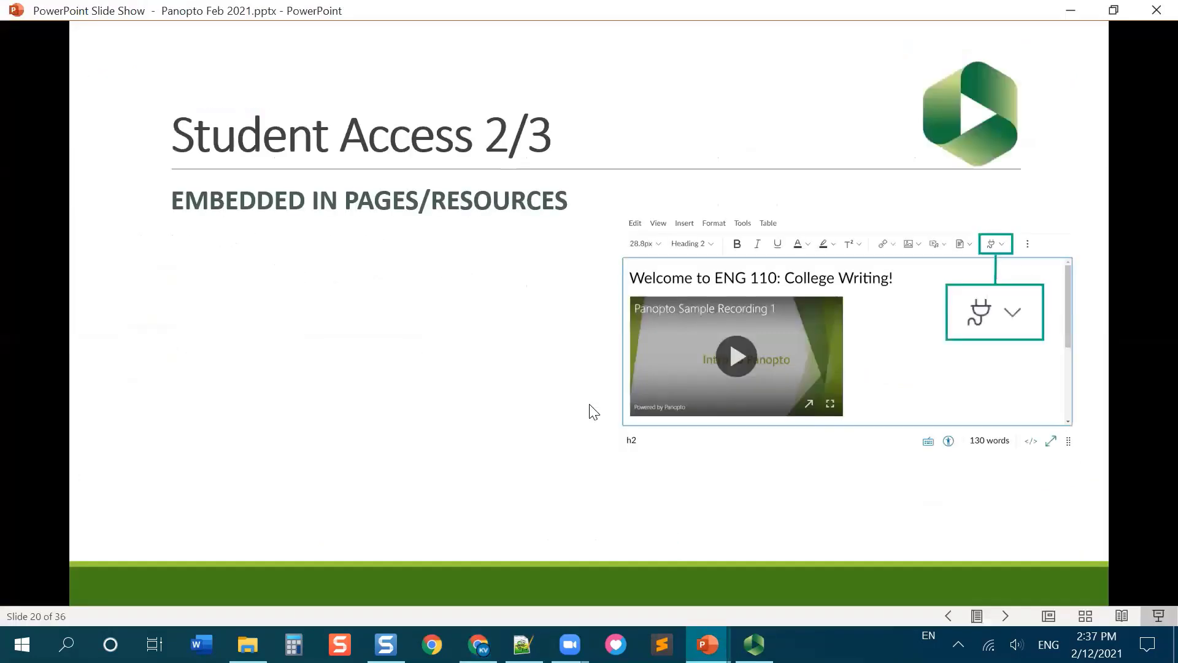
Step: Show the Pros: students know what to watch, and embedded videos survive course copies
click(593, 411)
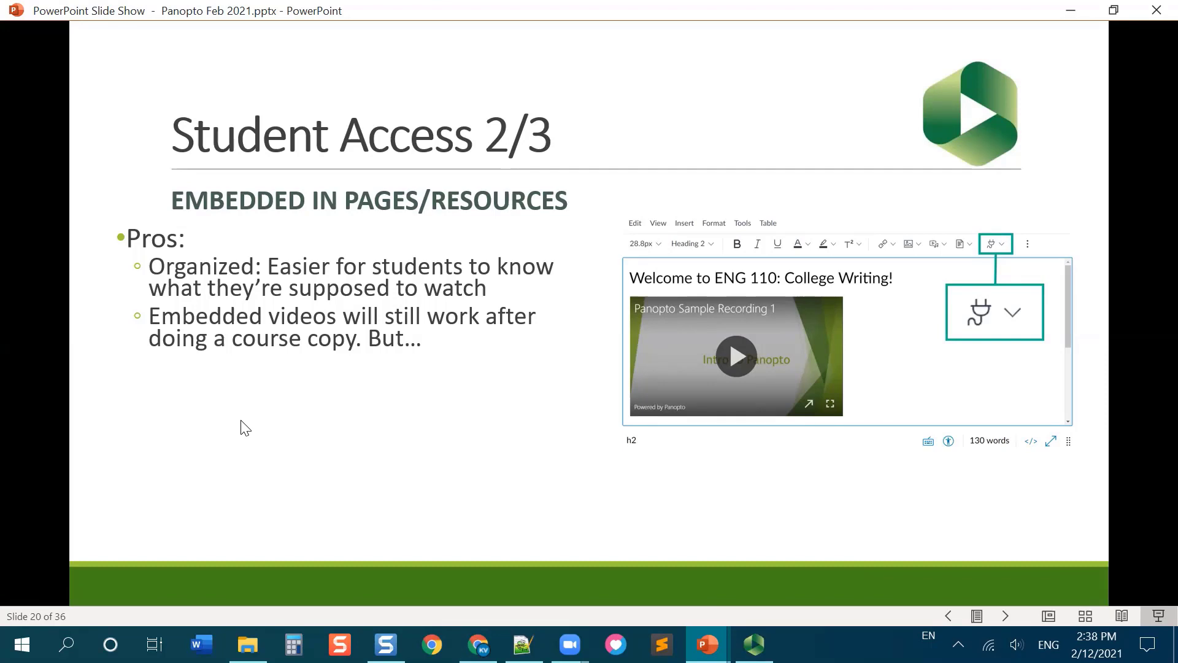
Step: Show the Cons: copied courses reuse the old video with mixed stats, and setup takes longer
click(468, 385)
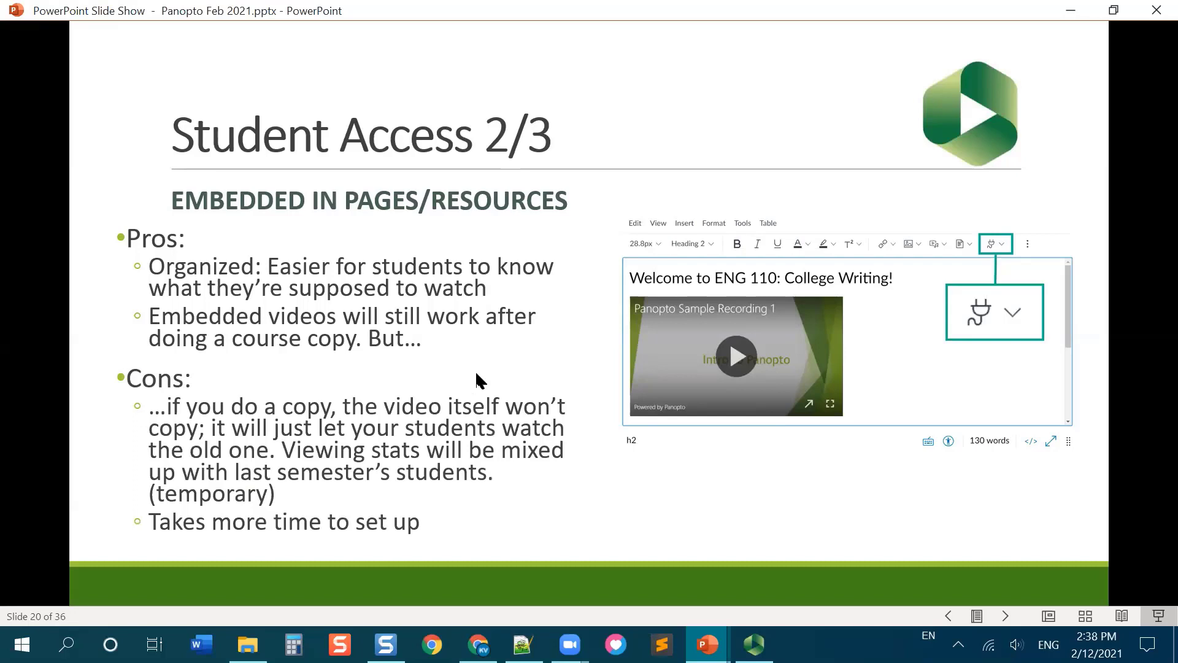